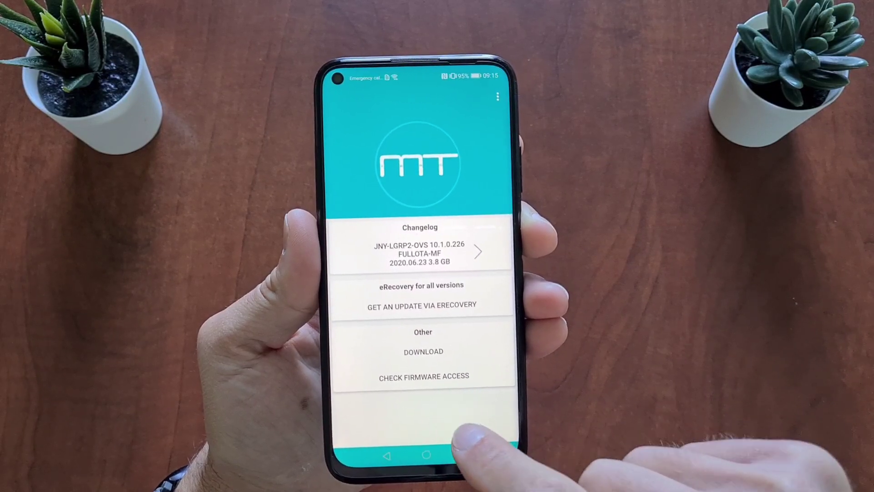
# Check on the phone whether firmware JNY-LGRP2-OVS 10.1.0.226 is available for installation, and dismiss the result.
pyautogui.click(433, 378)
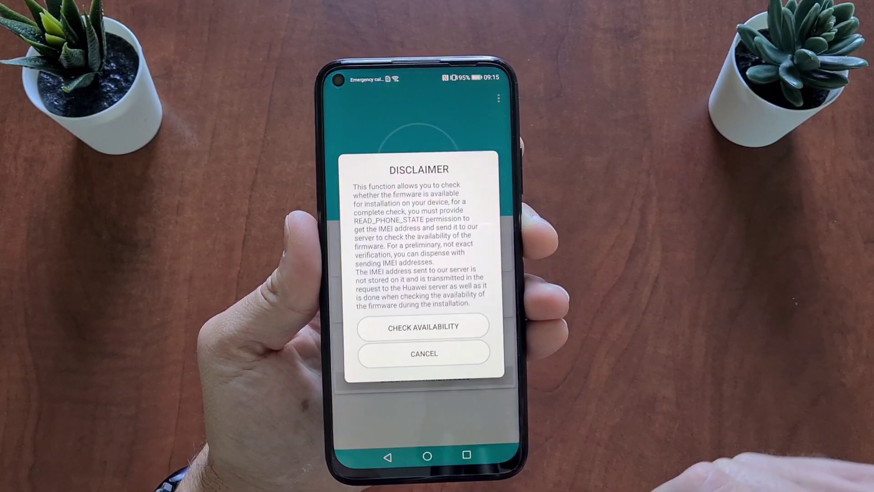
pyautogui.click(451, 326)
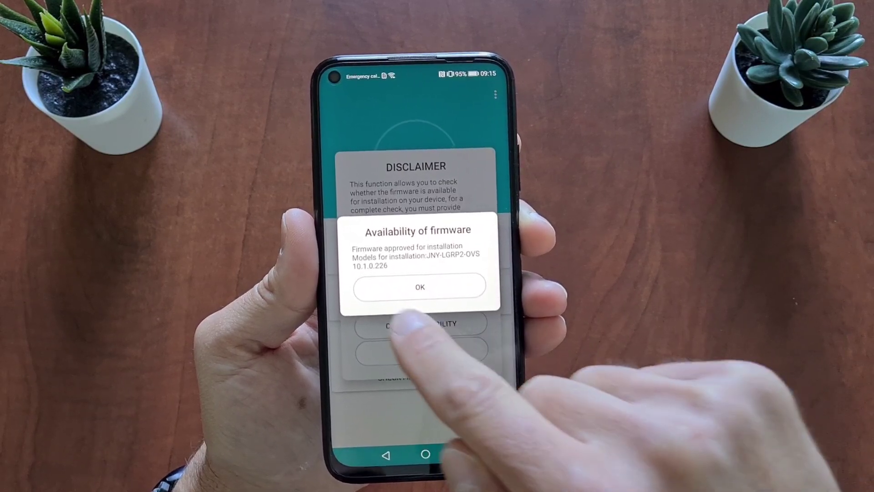
pyautogui.click(434, 289)
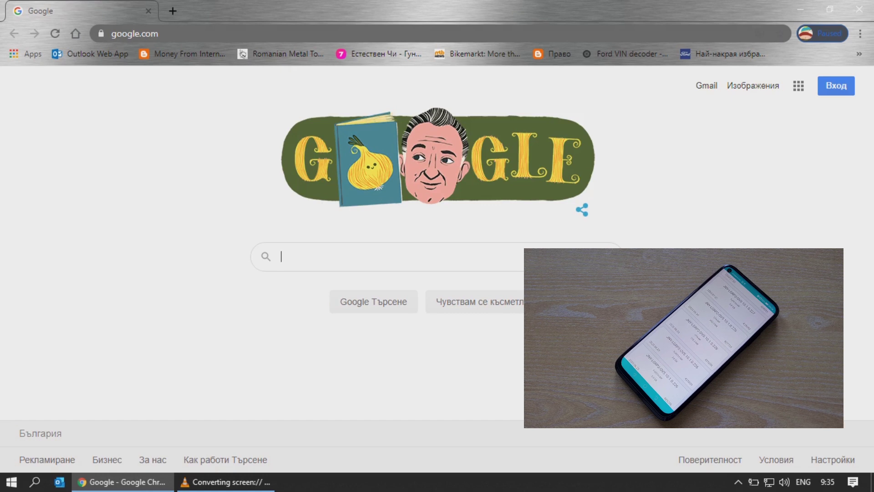
# Go to the MediaFire page for Downgrade.zip in the browser and download the archive to the Desktop.
pyautogui.hotkey('ctrl', 'l')
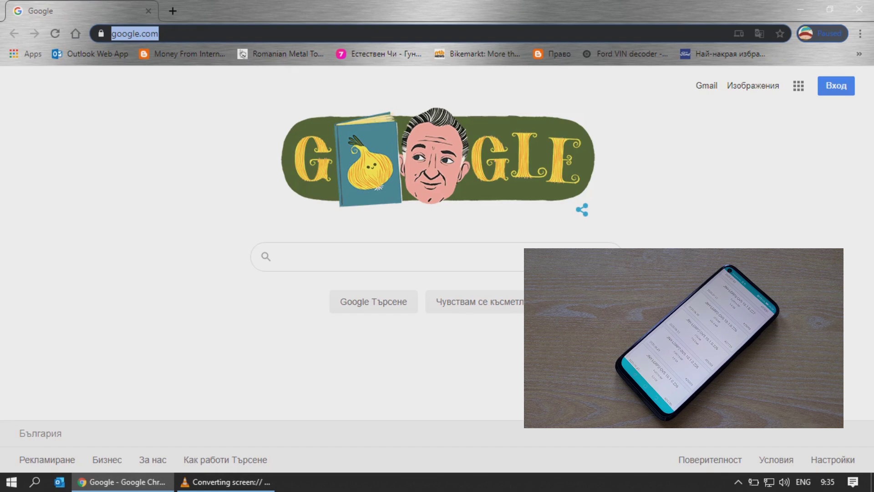
pyautogui.write('bit')
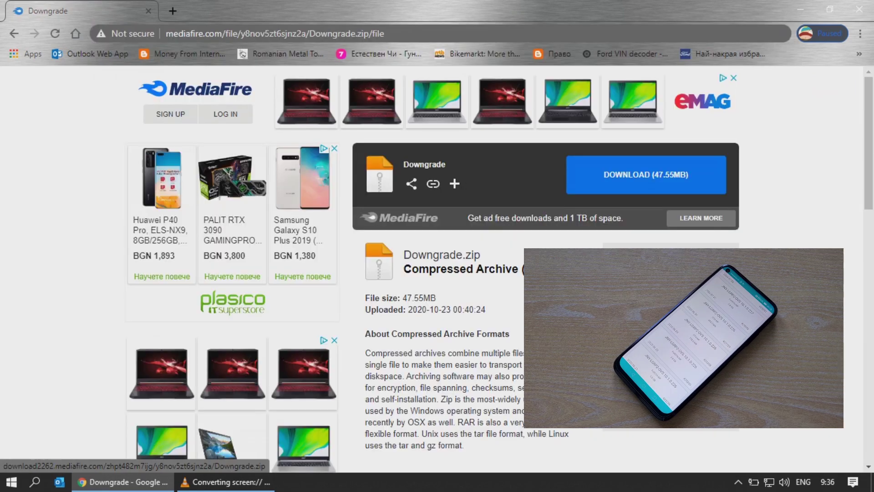
pyautogui.click(646, 175)
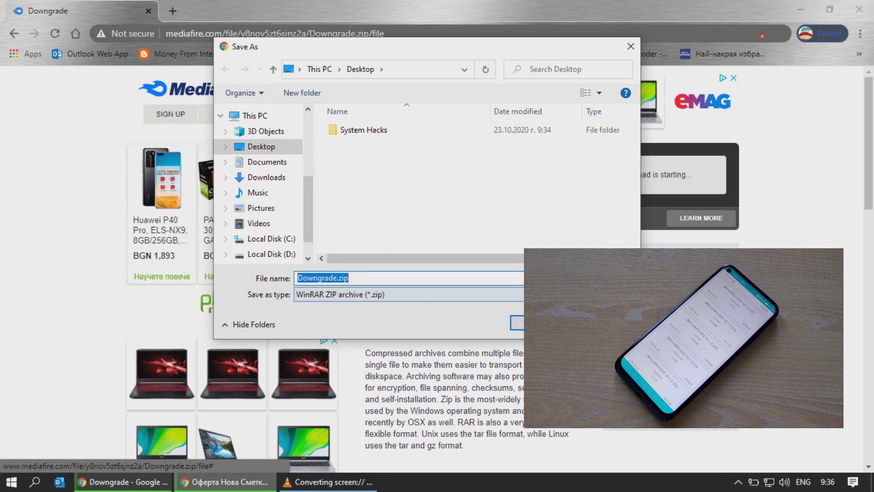
pyautogui.press('Return')
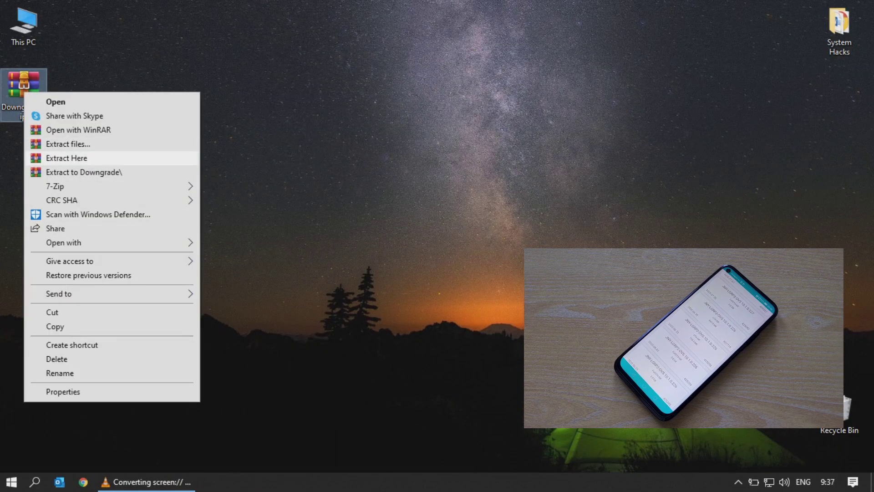
# Extract Downgrade.zip into its own Downgrade folder on the Desktop and open the inner Downgrade folder.
pyautogui.click(84, 172)
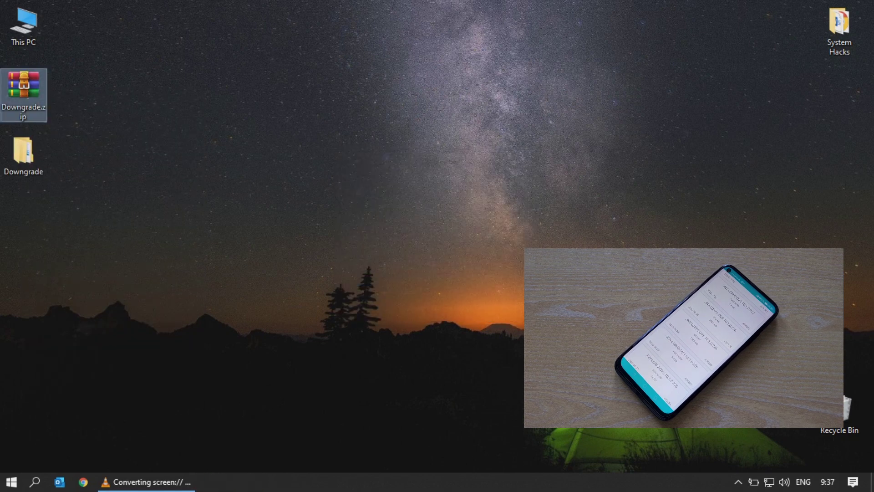
pyautogui.doubleClick(23, 155)
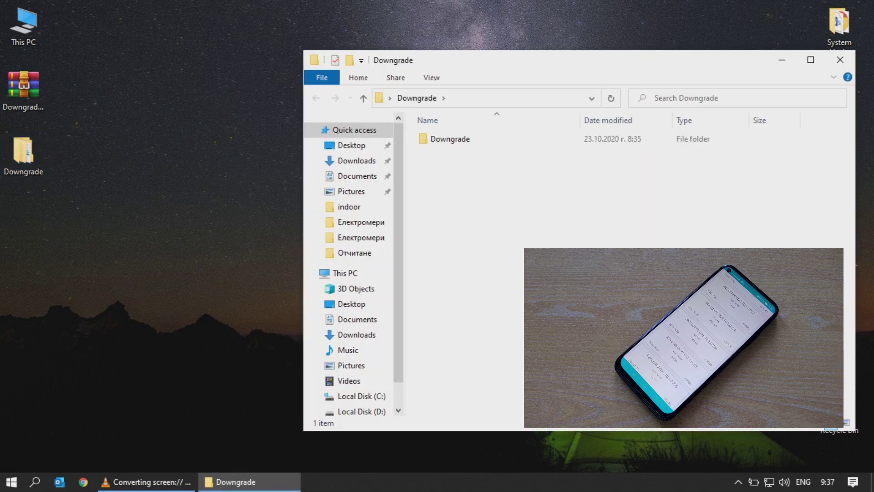
pyautogui.click(450, 139)
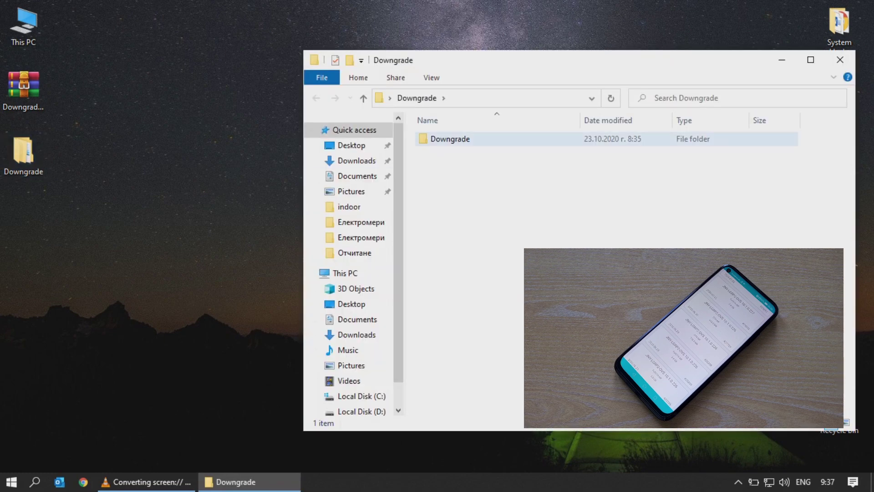
pyautogui.doubleClick(450, 139)
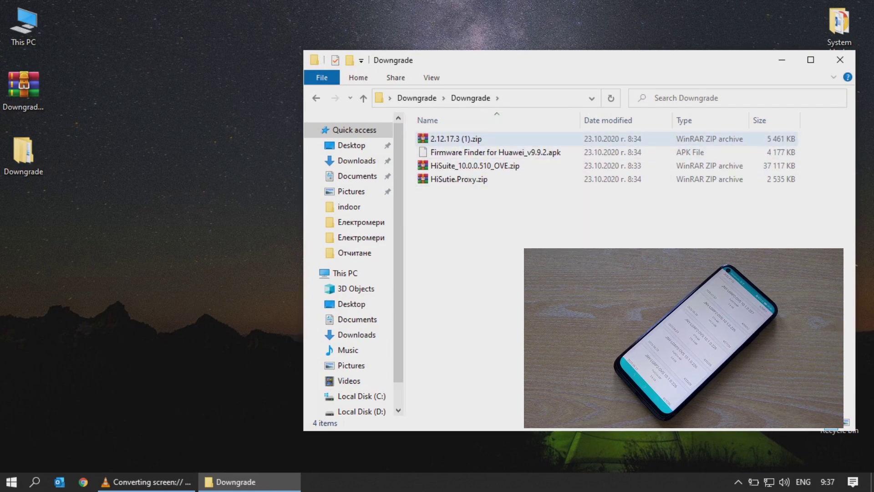
# Extract the 2.12.17.3 (1), HiSuite_10.0.0.510_OVE and HiSutie.Proxy archives, each into its own folder.
pyautogui.click(456, 138)
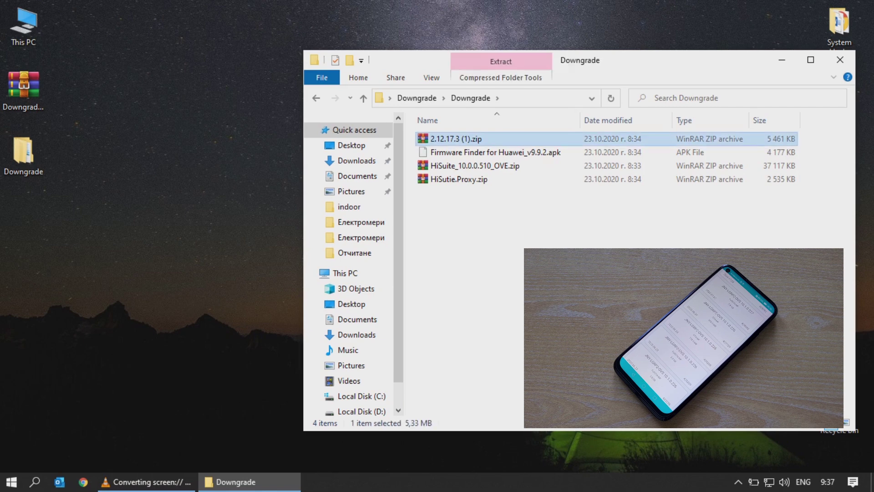
pyautogui.rightClick(458, 137)
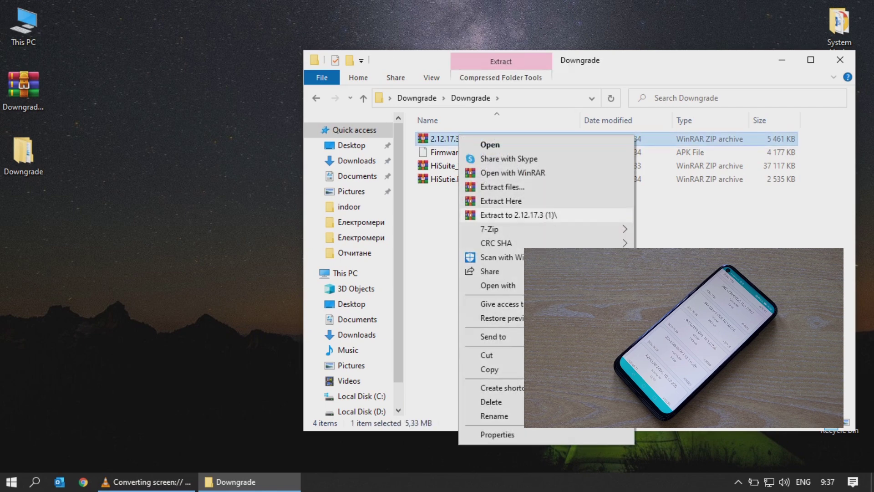
pyautogui.click(518, 214)
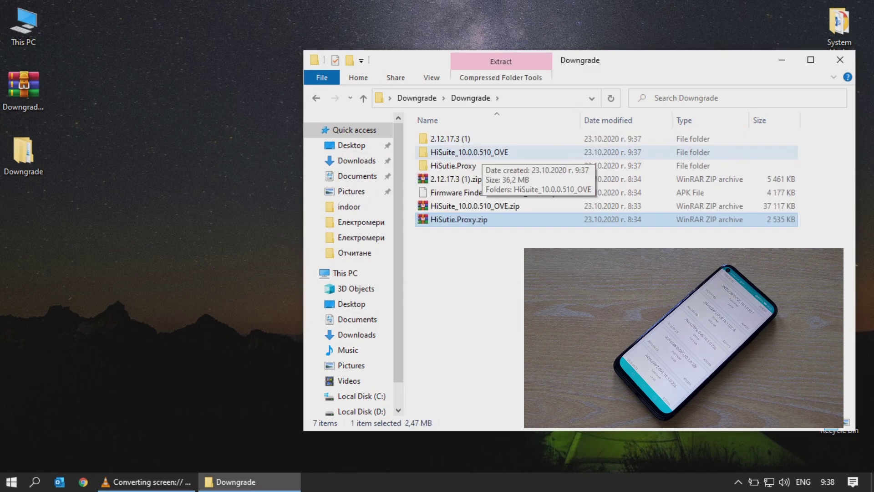
# Run HiSuite_10.0.0.510_OVE.exe from its extracted folder, allow it to make changes, and install HiSuite.
pyautogui.click(481, 152)
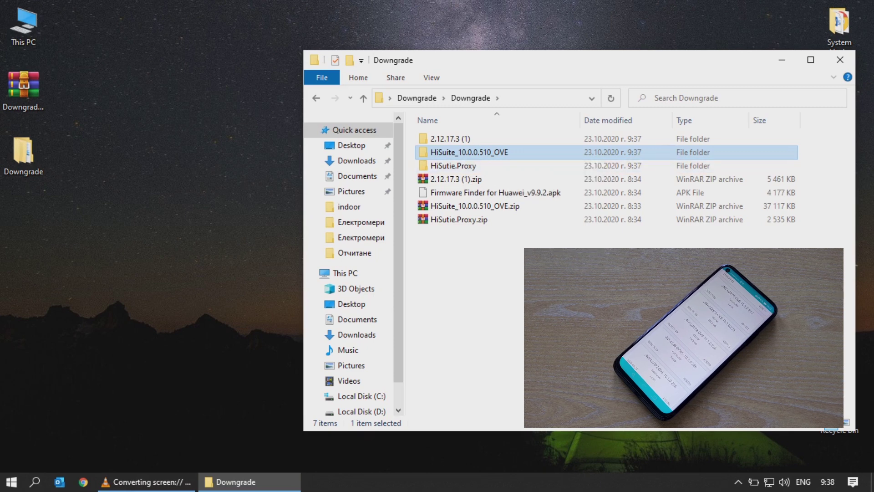
pyautogui.doubleClick(491, 152)
pyautogui.doubleClick(469, 139)
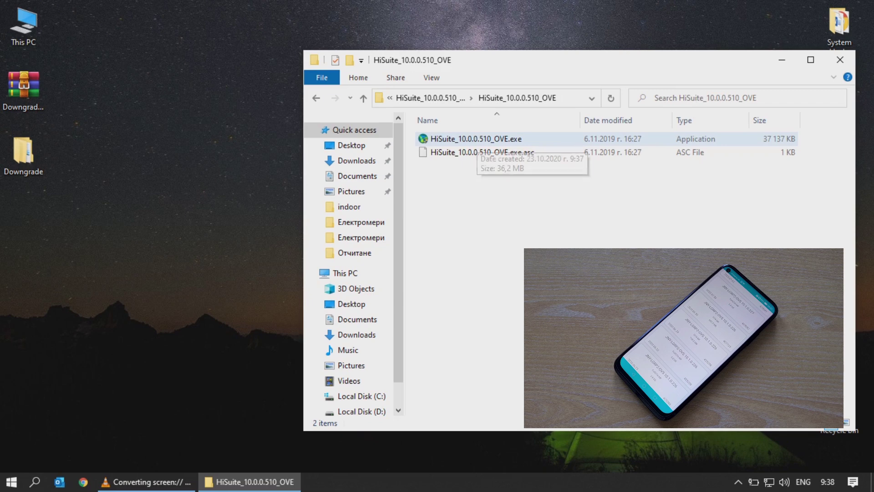
pyautogui.click(475, 141)
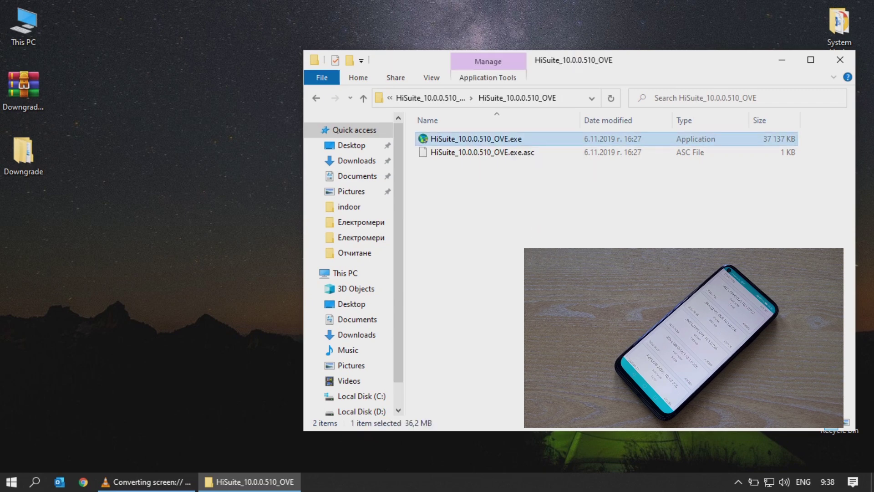
pyautogui.press('Return')
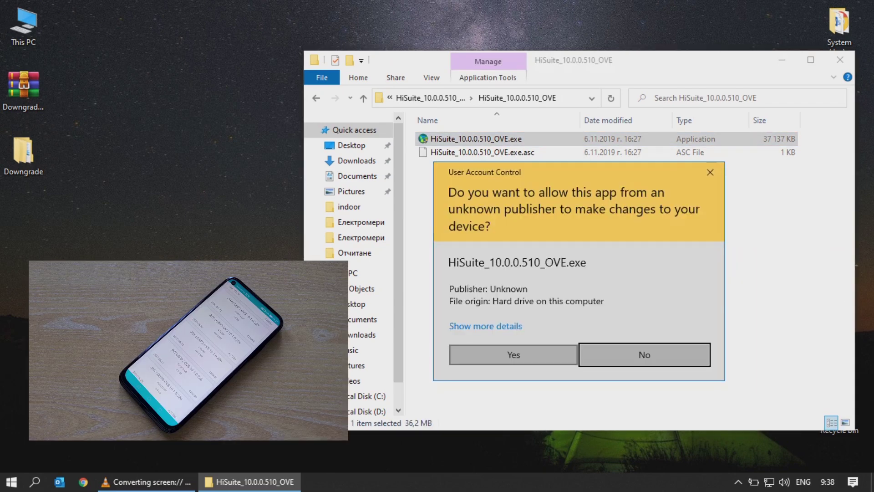
pyautogui.click(511, 353)
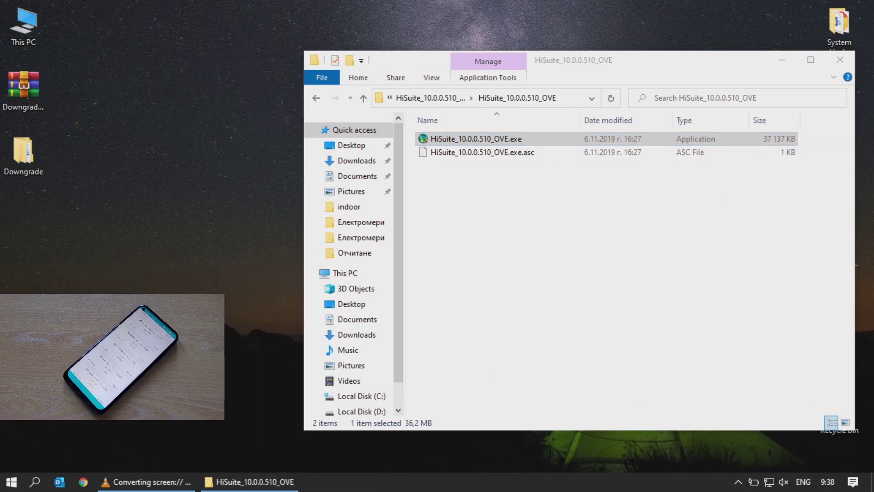
pyautogui.click(483, 361)
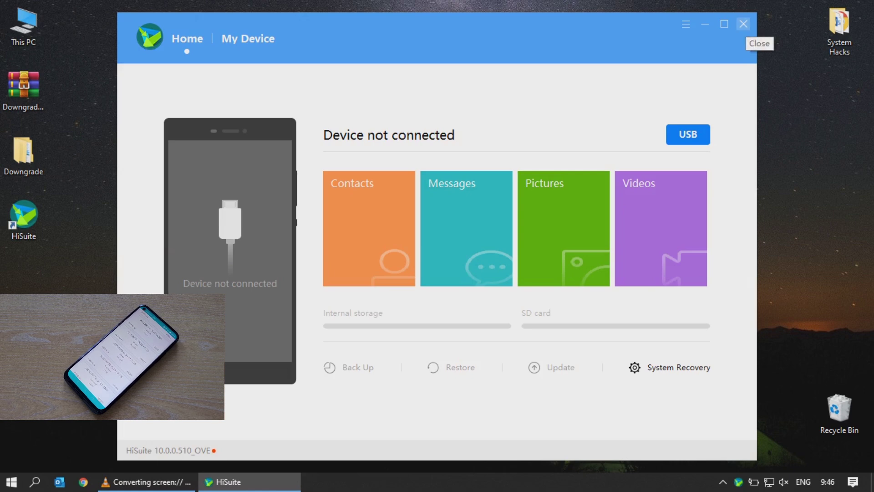
# Close the HiSuite window and exit its background process completely.
pyautogui.click(744, 23)
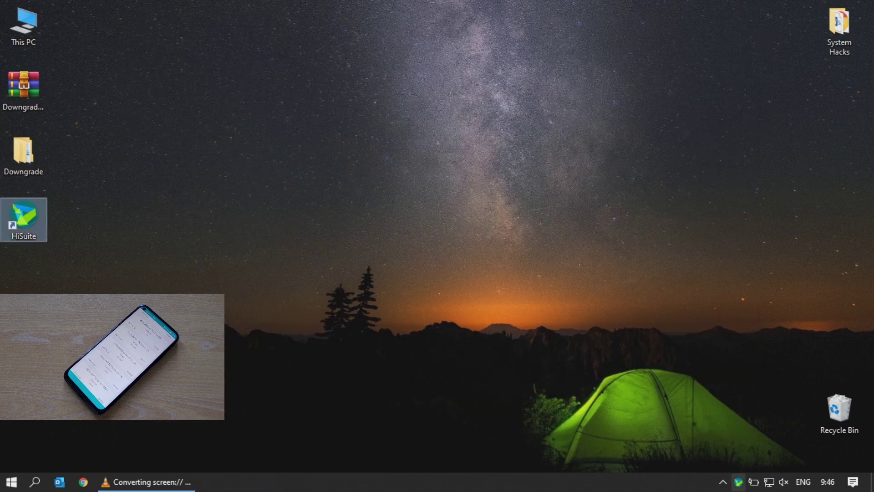
pyautogui.rightClick(738, 482)
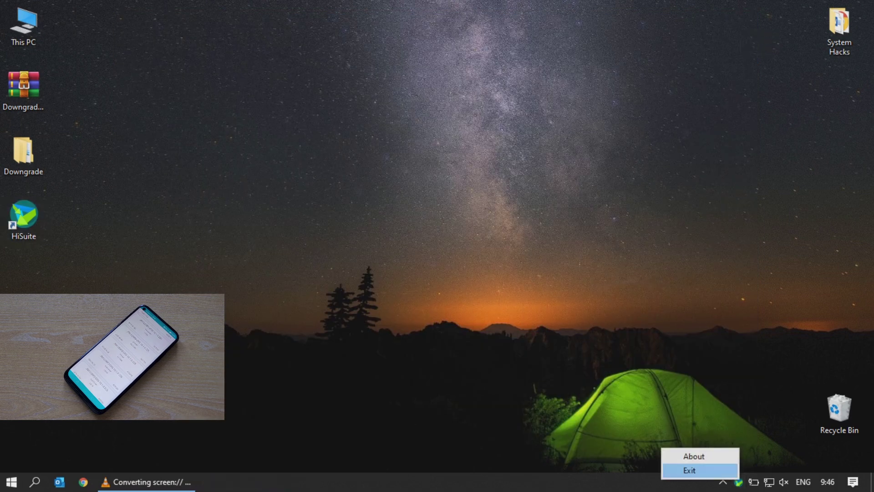
pyautogui.click(689, 469)
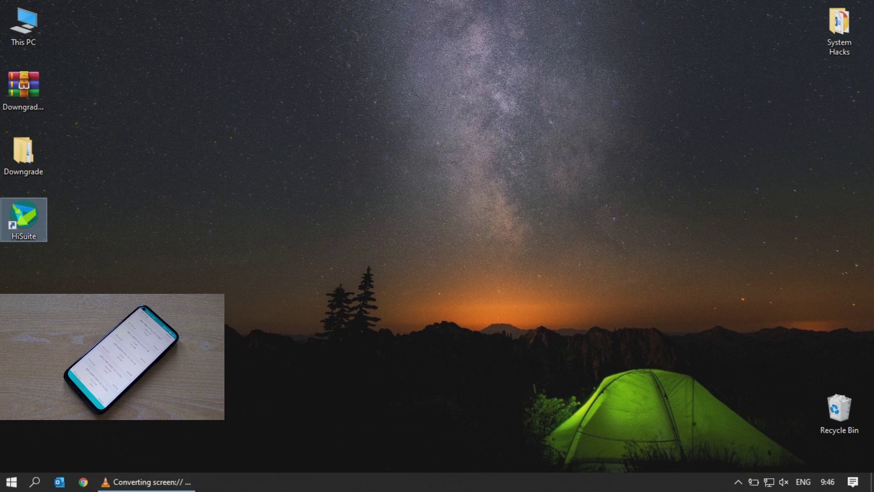
# Launch FirmwareFinder.exe from the 2.12.17.3 (1) folder inside the extracted Downgrade folder.
pyautogui.doubleClick(23, 154)
pyautogui.doubleClick(23, 155)
pyautogui.click(364, 121)
pyautogui.doubleClick(364, 121)
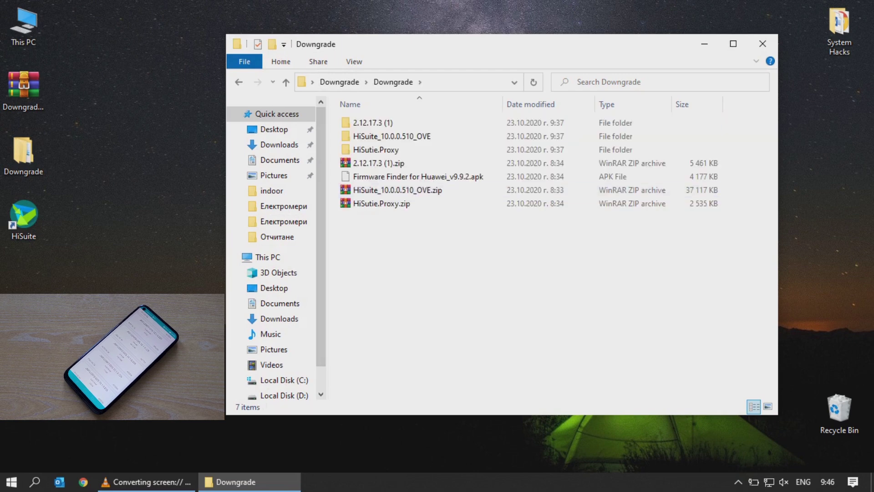
pyautogui.click(372, 122)
pyautogui.doubleClick(372, 122)
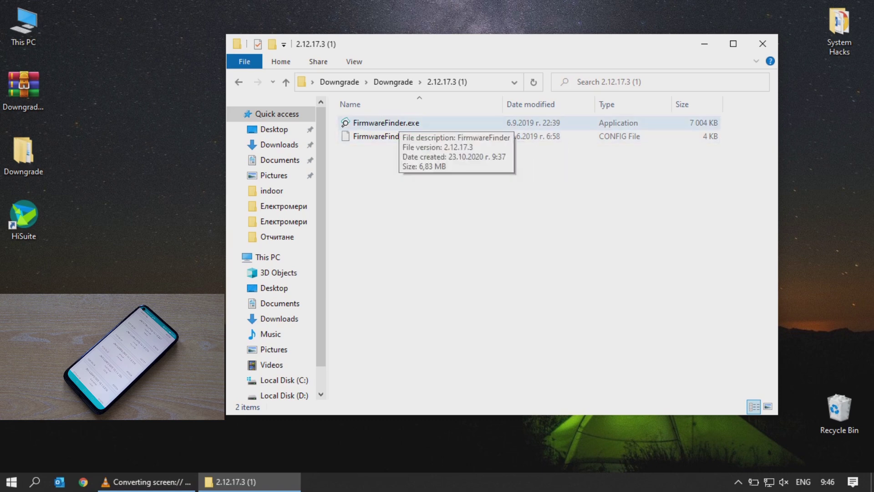
pyautogui.click(346, 123)
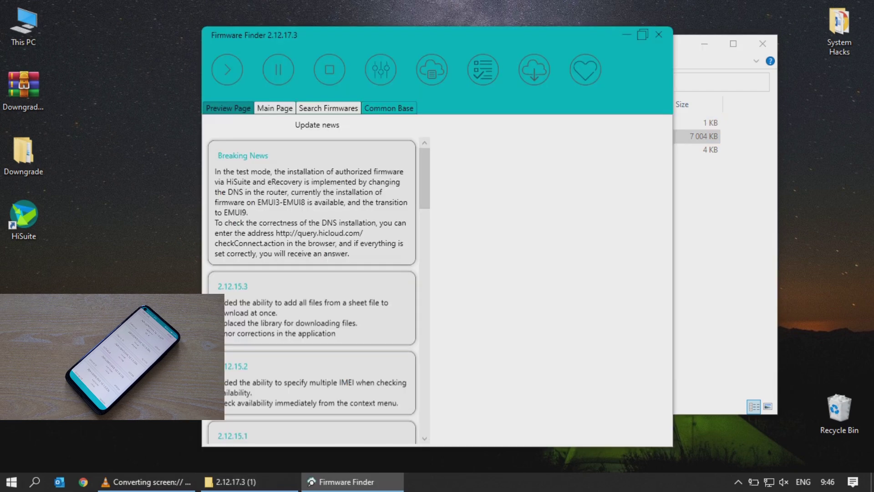
# Search Firmware Finder's common base for the model JNY-LGRP2-OVS.
pyautogui.click(388, 108)
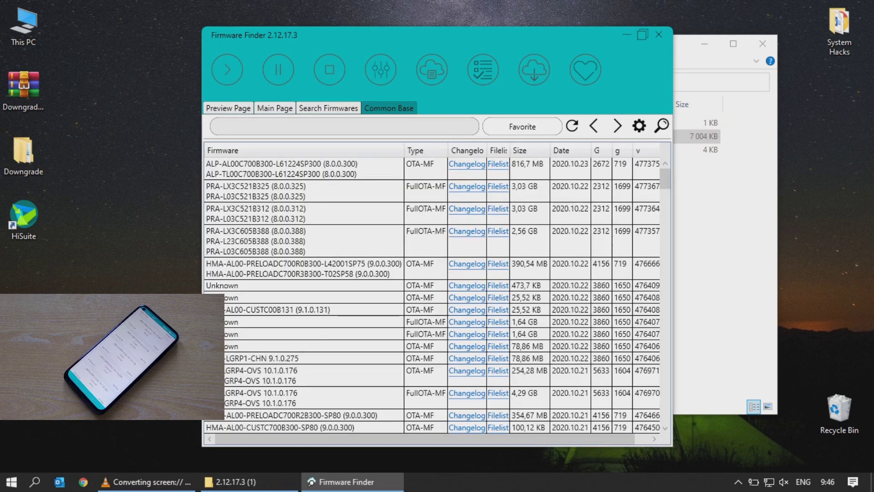
pyautogui.click(345, 126)
pyautogui.write('JNY-LGRP2-OVS')
pyautogui.press('Return')
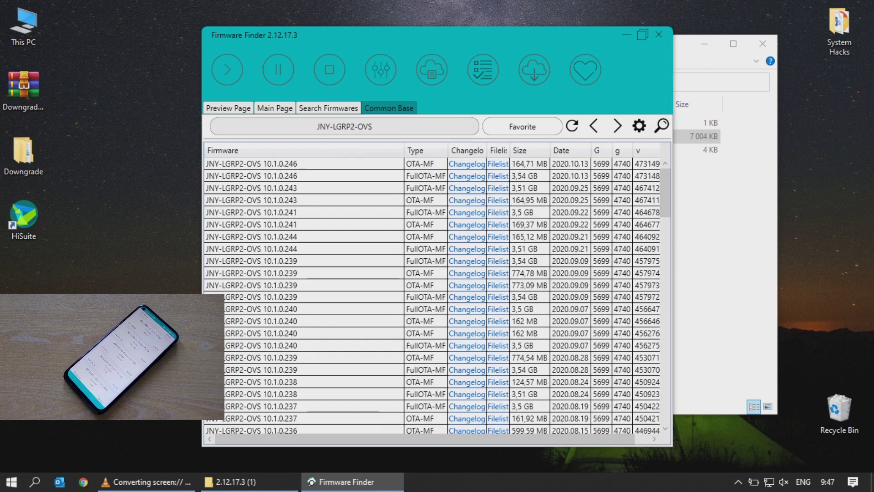
# Open the file list of the JNY-LGRP2-OVS 10.1.0.226 FullOTA-MF entry with v number 425209 and copy its update_full_base.zip URL.
pyautogui.scroll(-2, 432, 296)
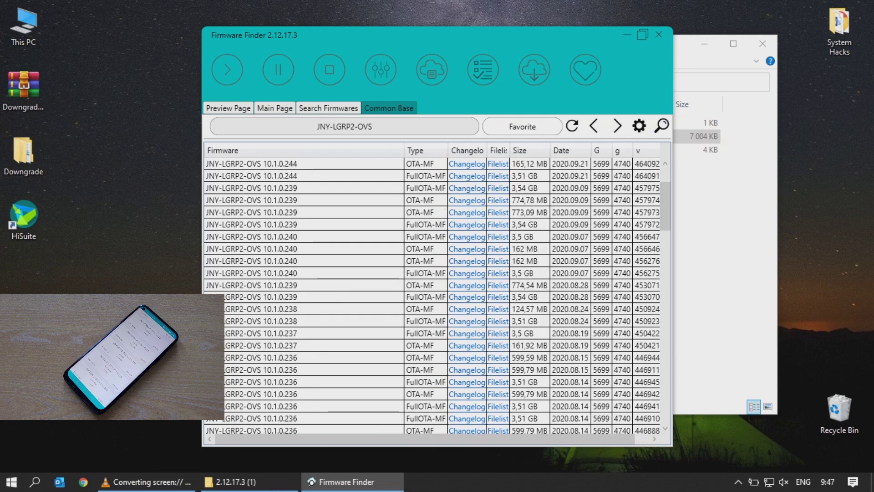
pyautogui.scroll(-10, 432, 296)
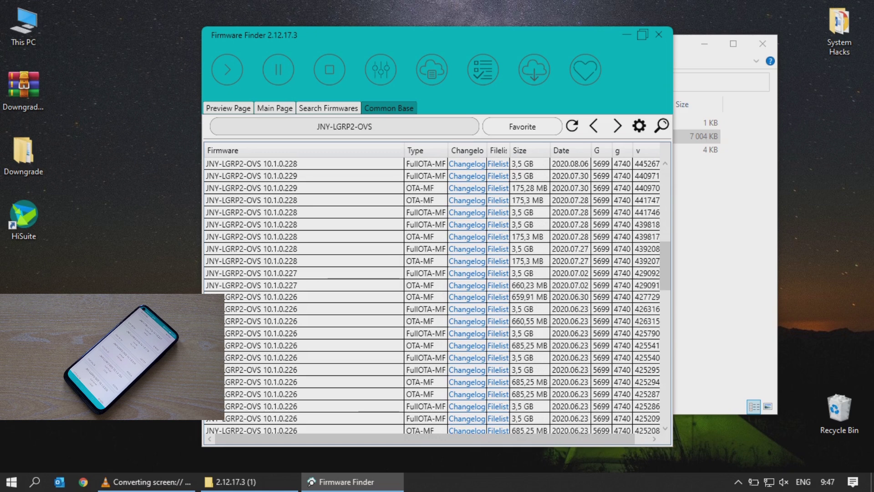
pyautogui.moveTo(425, 439); pyautogui.dragTo(439, 438)
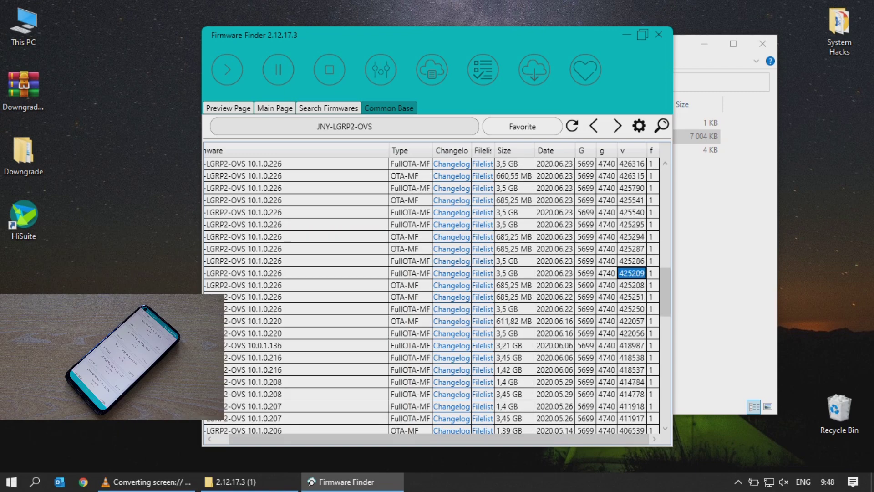
pyautogui.click(482, 273)
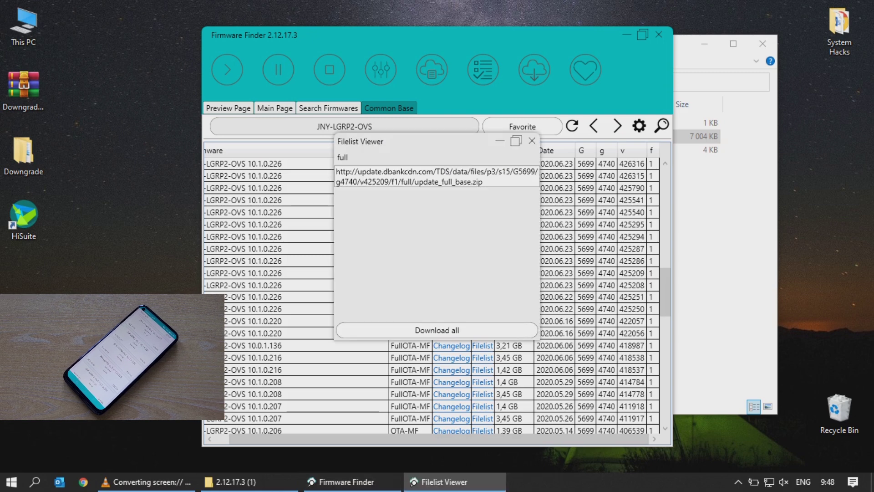
pyautogui.moveTo(482, 181); pyautogui.dragTo(340, 172)
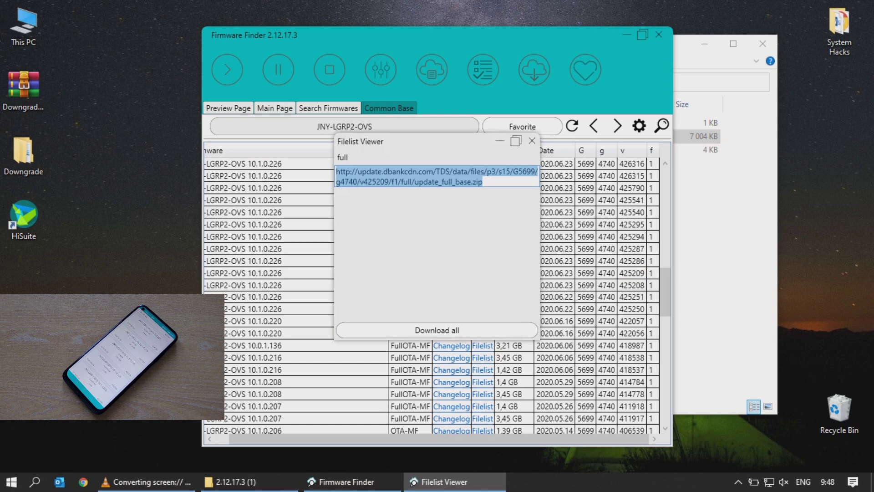
pyautogui.rightClick(379, 179)
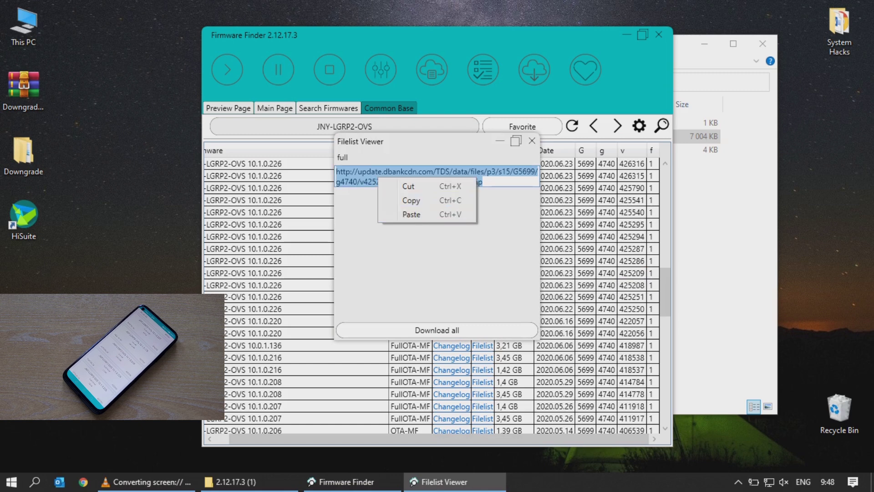
pyautogui.click(411, 200)
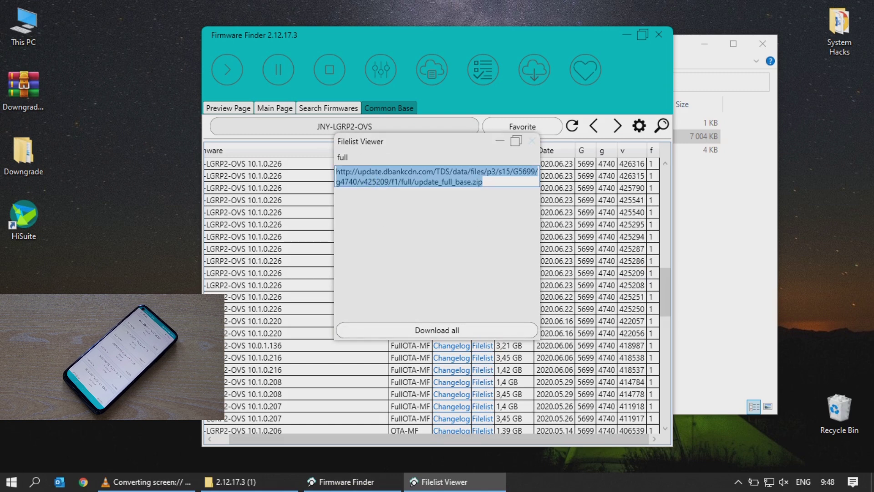
# Close the file list, launch HiSuite Proxy.exe from the HiSutie.Proxy folder inside Downgrade and accept its root certificate installation.
pyautogui.click(532, 141)
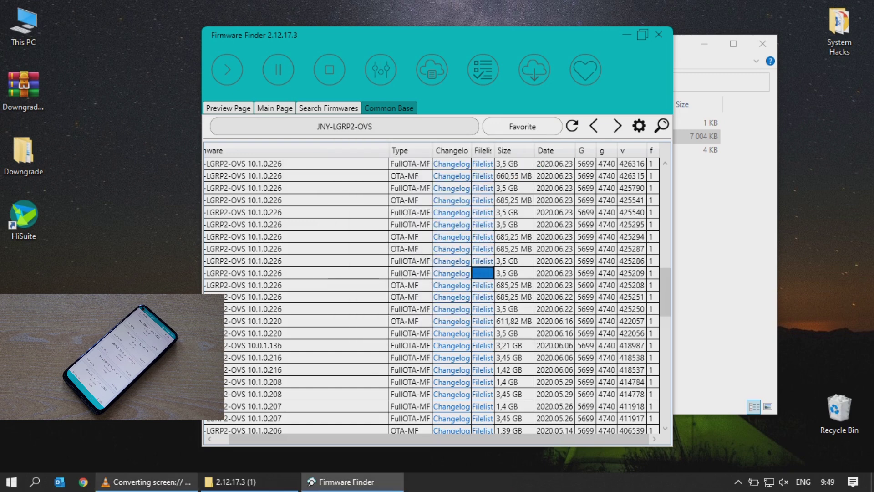
pyautogui.click(250, 481)
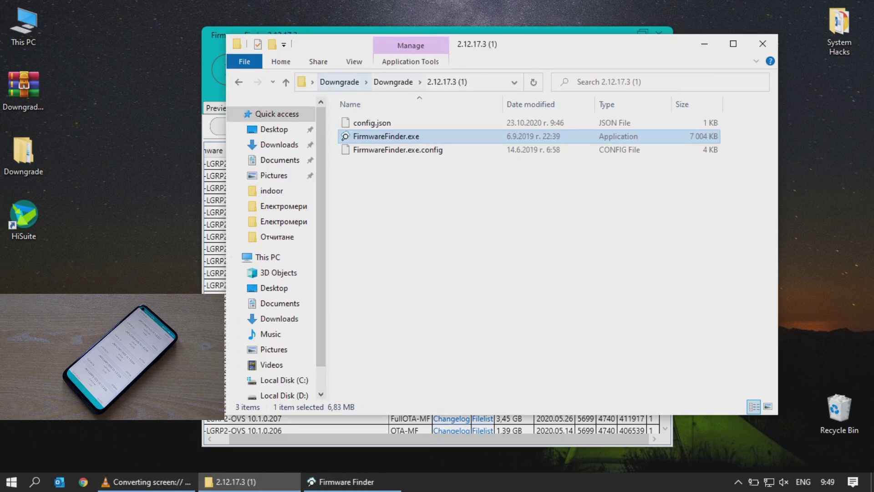
pyautogui.click(340, 82)
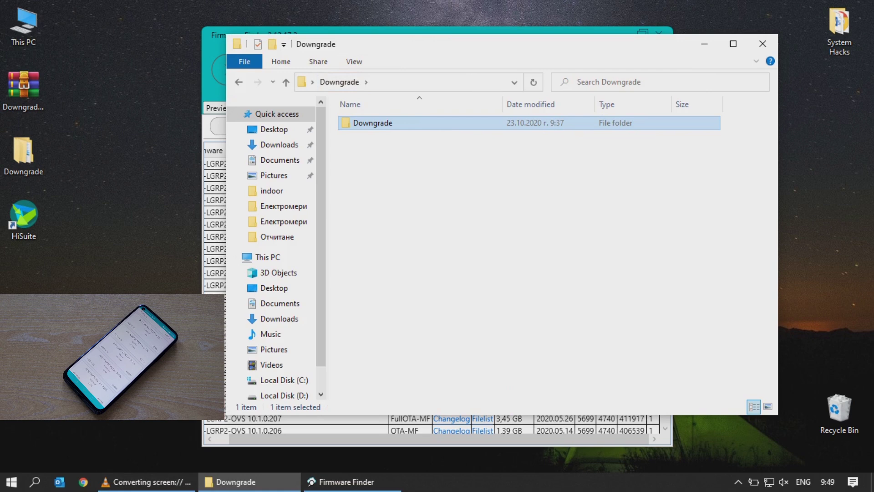
pyautogui.doubleClick(372, 123)
pyautogui.click(375, 150)
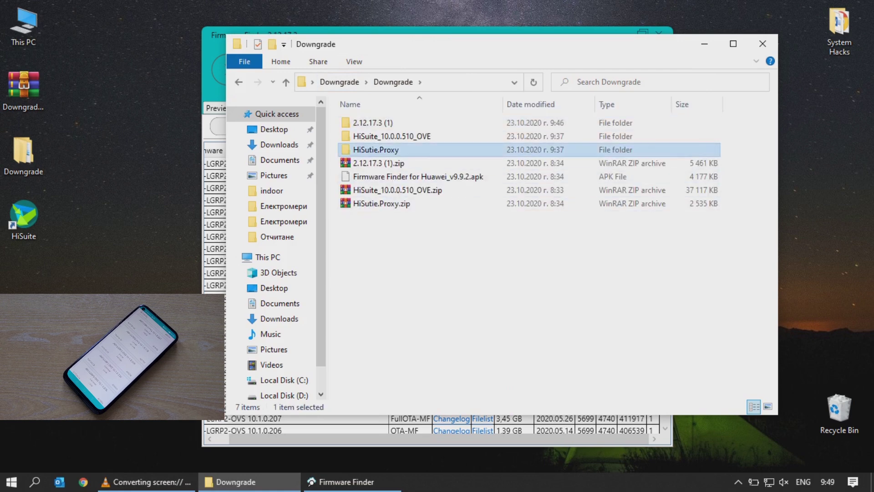
pyautogui.doubleClick(376, 150)
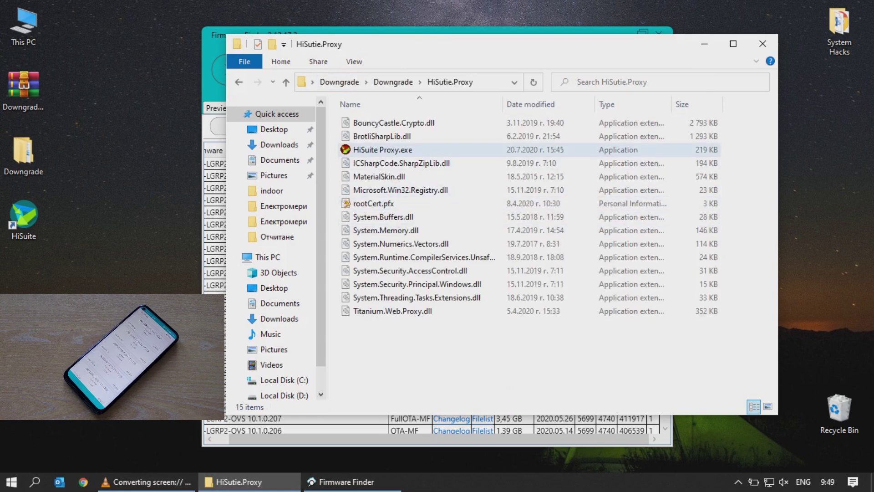
pyautogui.click(372, 150)
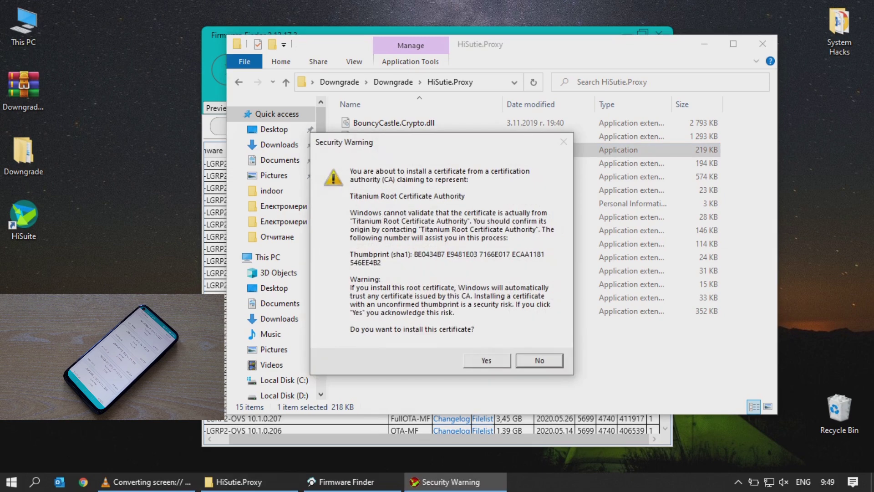
pyautogui.click(486, 361)
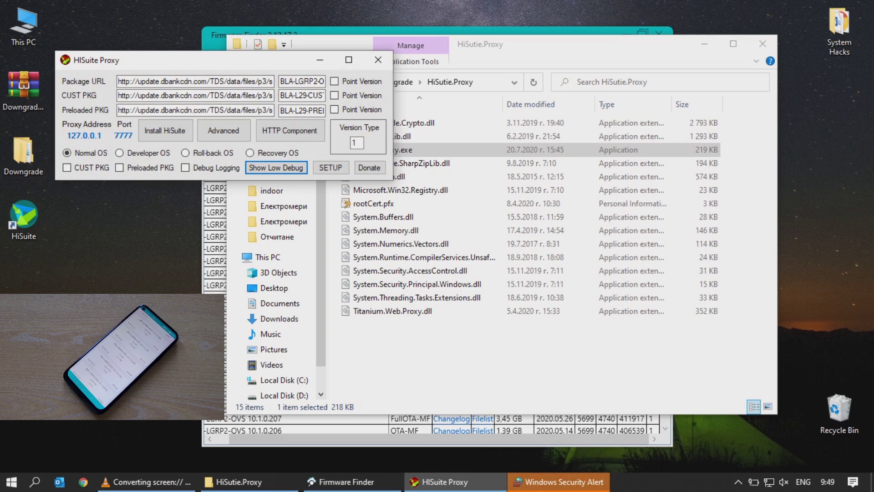
# Clear the default addresses from the Package URL, CUST PKG and Preloaded PKG fields in HiSuite Proxy.
pyautogui.doubleClick(195, 81)
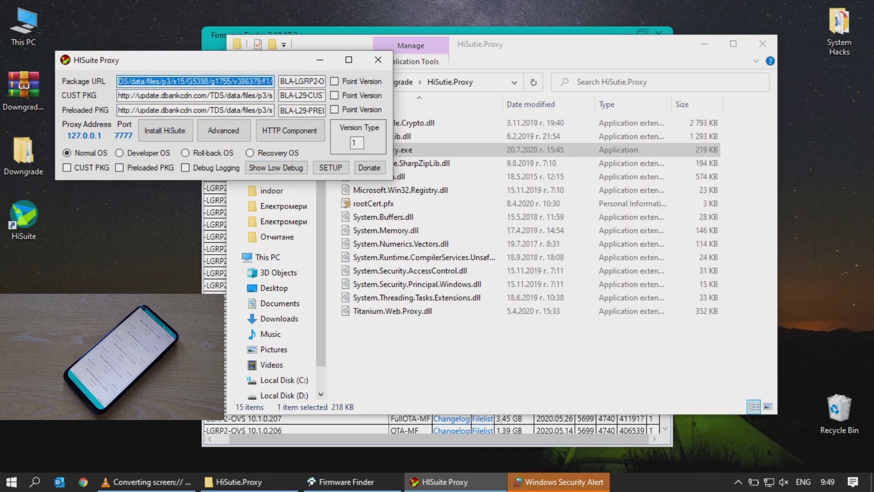
pyautogui.press('BackSpace')
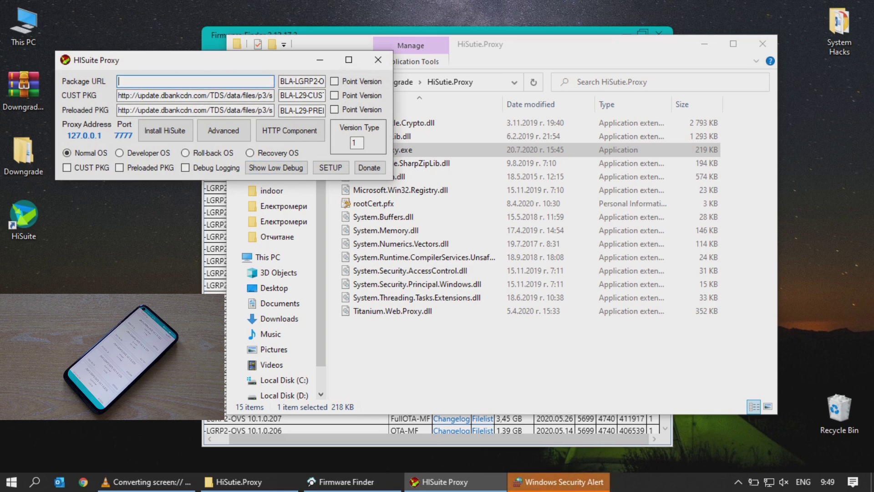
pyautogui.doubleClick(194, 95)
pyautogui.press('BackSpace')
pyautogui.doubleClick(194, 110)
pyautogui.press('BackSpace')
pyautogui.press('BackSpace')
# Clear the default firmware version names beside the Package URL, CUST PKG and Preloaded PKG addresses.
pyautogui.moveTo(295, 81); pyautogui.dragTo(326, 81)
pyautogui.press('BackSpace')
pyautogui.press('BackSpace')
pyautogui.press('BackSpace')
pyautogui.press('BackSpace')
pyautogui.press('BackSpace')
pyautogui.press('BackSpace')
pyautogui.press('BackSpace')
pyautogui.press('BackSpace')
pyautogui.press('BackSpace')
pyautogui.click(322, 96)
pyautogui.press('BackSpace')
pyautogui.press('BackSpace')
pyautogui.press('BackSpace')
pyautogui.press('BackSpace')
pyautogui.press('BackSpace')
pyautogui.press('BackSpace')
pyautogui.press('BackSpace')
pyautogui.press('BackSpace')
pyautogui.press('BackSpace')
pyautogui.press('BackSpace')
pyautogui.press('BackSpace')
pyautogui.press('BackSpace')
pyautogui.click(322, 111)
pyautogui.press('BackSpace')
pyautogui.press('BackSpace')
pyautogui.press('BackSpace')
pyautogui.press('BackSpace')
pyautogui.press('BackSpace')
pyautogui.press('BackSpace')
pyautogui.press('BackSpace')
pyautogui.press('BackSpace')
pyautogui.press('BackSpace')
pyautogui.press('BackSpace')
pyautogui.press('BackSpace')
pyautogui.press('BackSpace')
pyautogui.press('BackSpace')
pyautogui.press('BackSpace')
pyautogui.press('BackSpace')
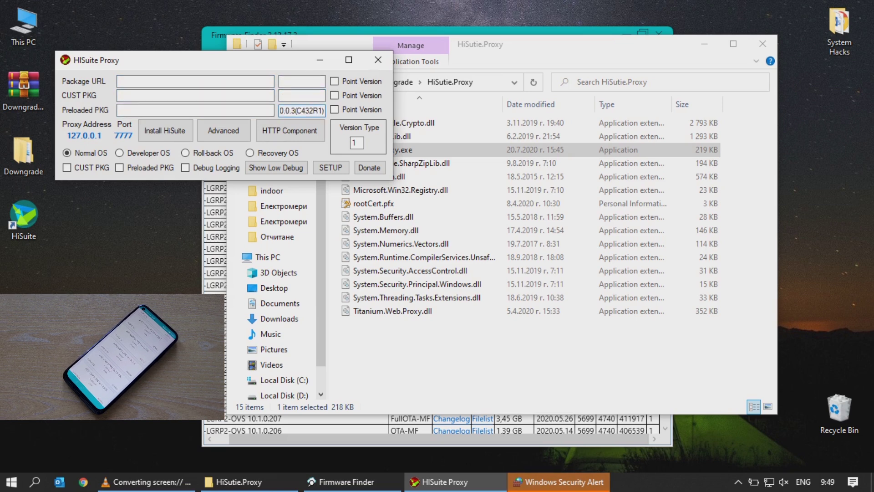
# Paste the copied update_full_base.zip URL into the empty Package URL field.
pyautogui.click(195, 81)
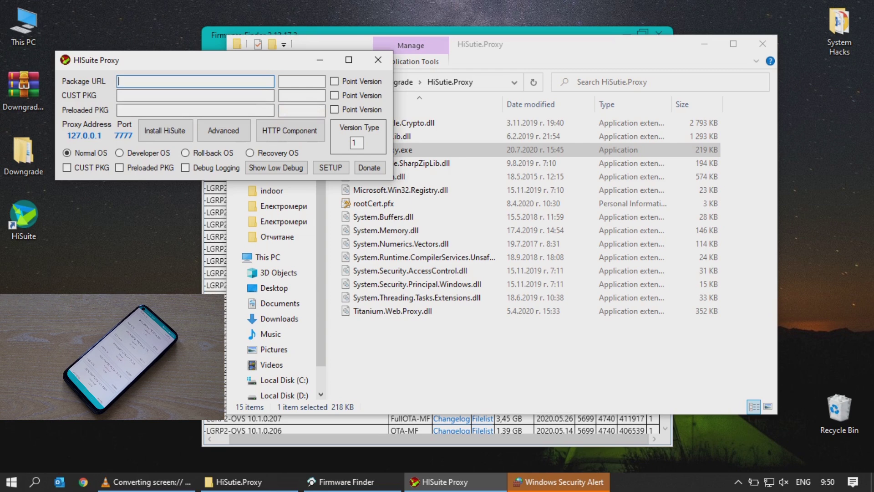
pyautogui.rightClick(133, 83)
pyautogui.click(131, 80)
pyautogui.rightClick(130, 79)
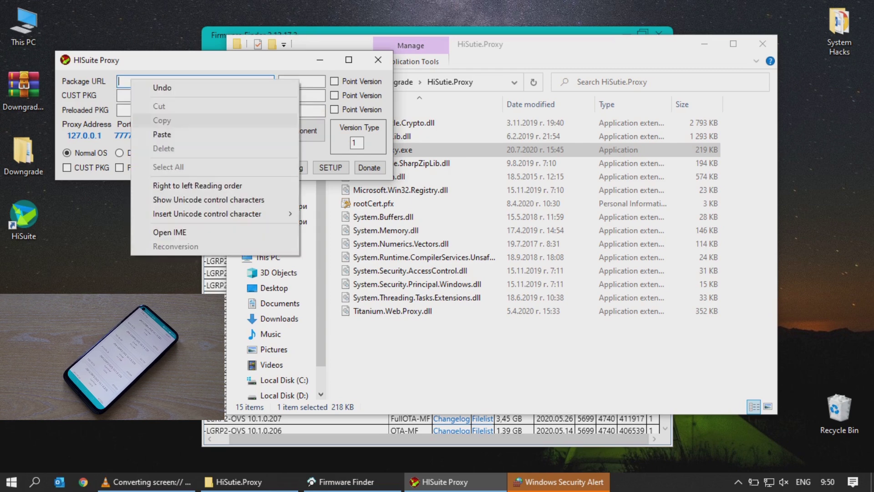
pyautogui.click(164, 136)
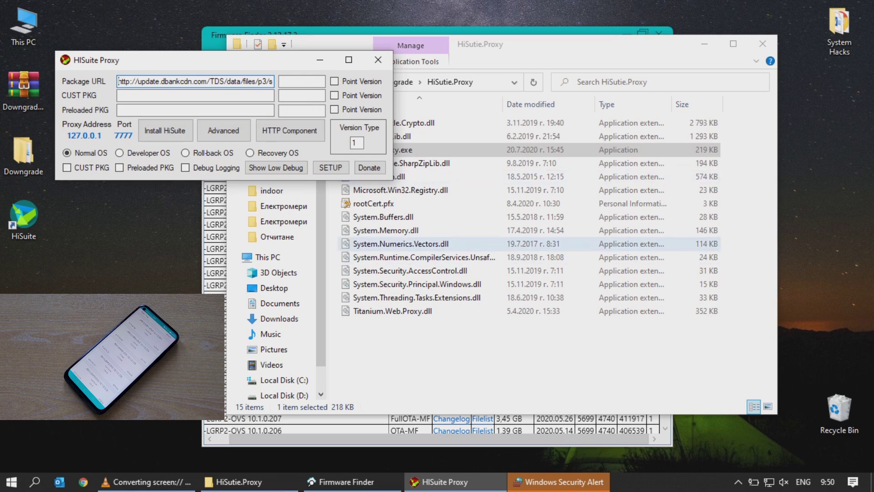
# Switch to Firmware Finder and copy the firmware name JNY-LGRP2-OVS 10.1.0.226 from the FullOTA-MF entry with v number 425209.
pyautogui.click(303, 82)
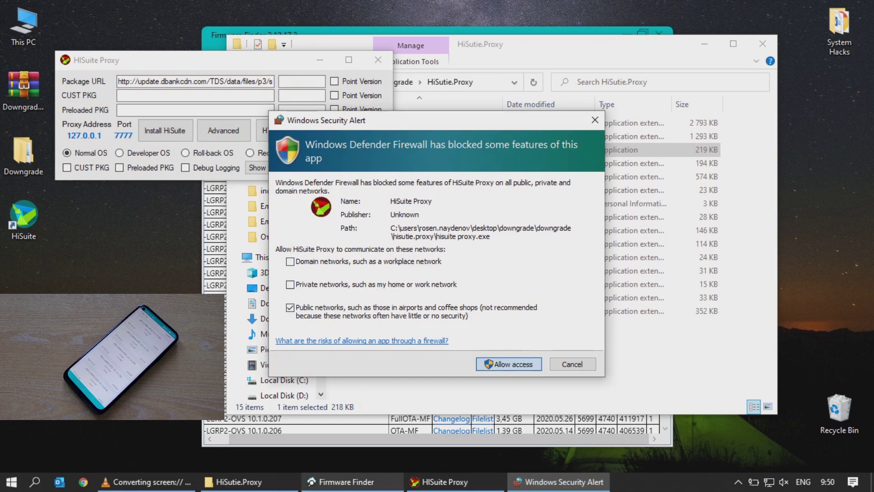
pyautogui.click(352, 481)
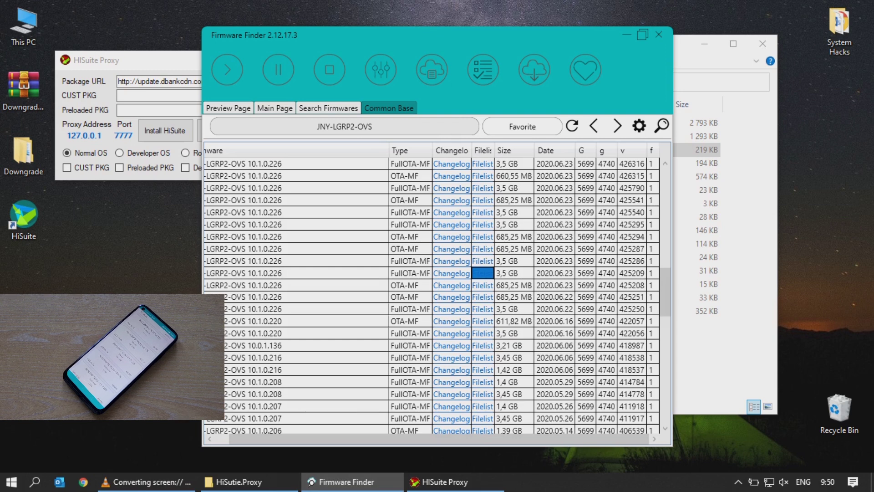
pyautogui.click(296, 273)
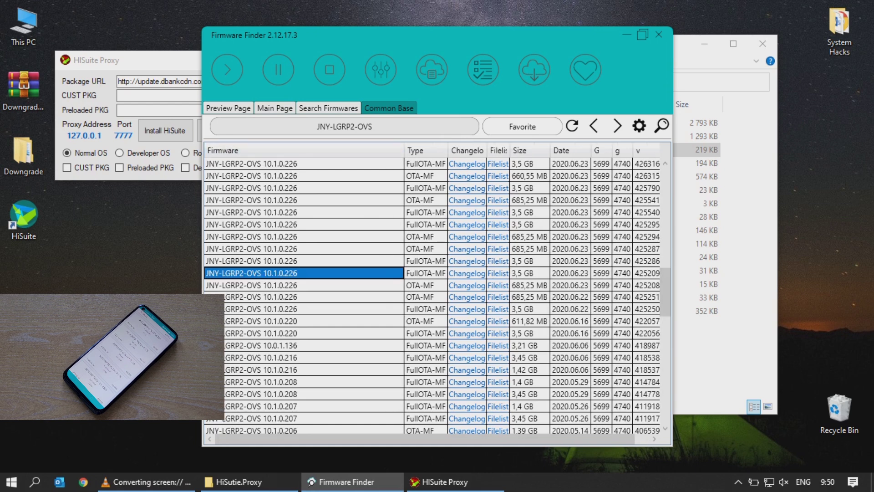
pyautogui.rightClick(327, 272)
pyautogui.press('Escape')
pyautogui.rightClick(294, 272)
pyautogui.click(326, 280)
# Switch to HiSuite Proxy, paste the firmware name into the version field beside Package URL and enable Point Version for it.
pyautogui.click(455, 481)
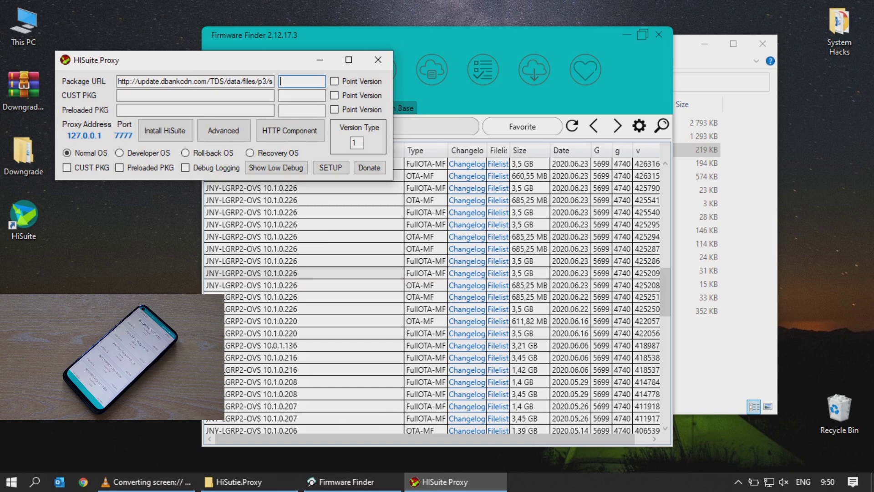
pyautogui.rightClick(300, 81)
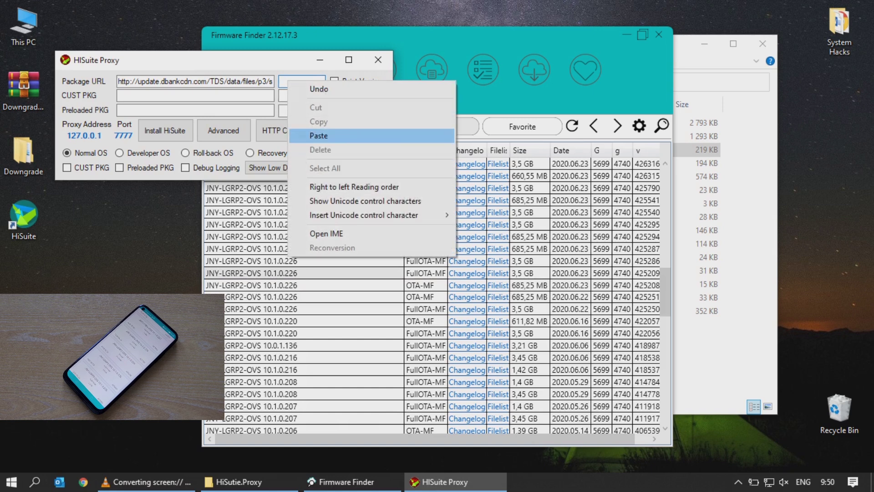
pyautogui.click(319, 134)
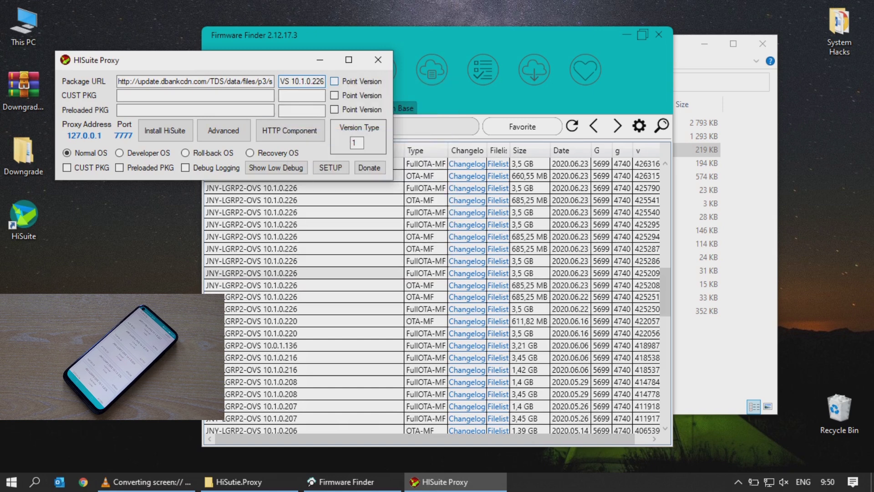
pyautogui.click(334, 81)
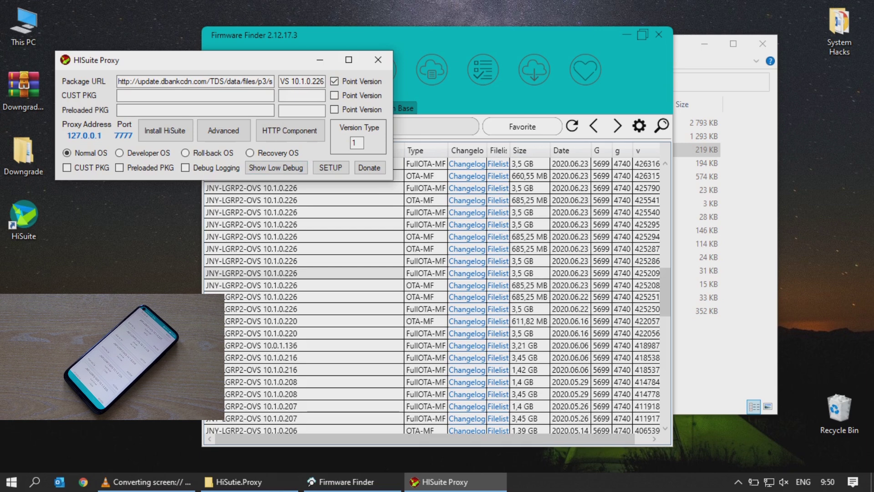
# Run HiSuite Proxy's setup checks and close the SetUP log window once they finish.
pyautogui.click(331, 167)
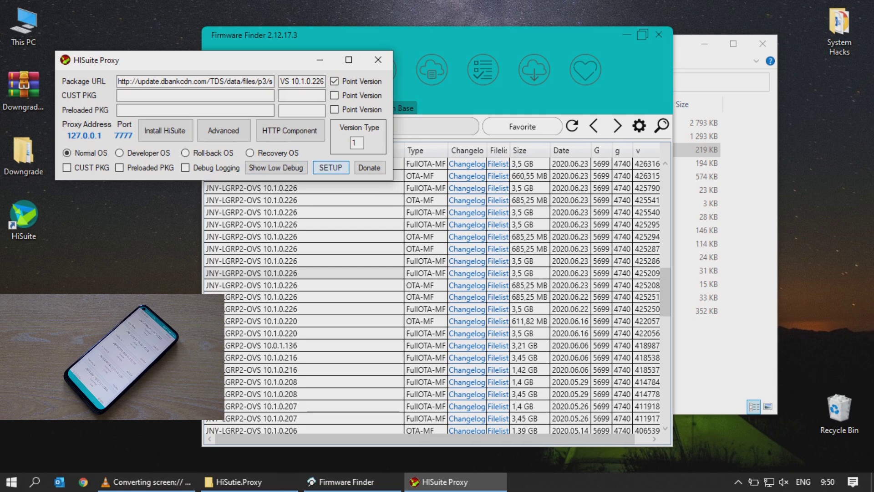
pyautogui.click(371, 329)
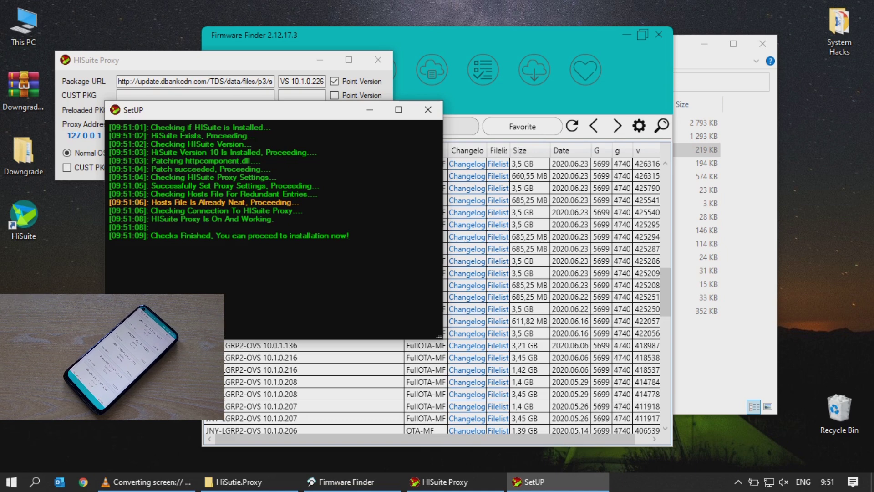
pyautogui.click(428, 110)
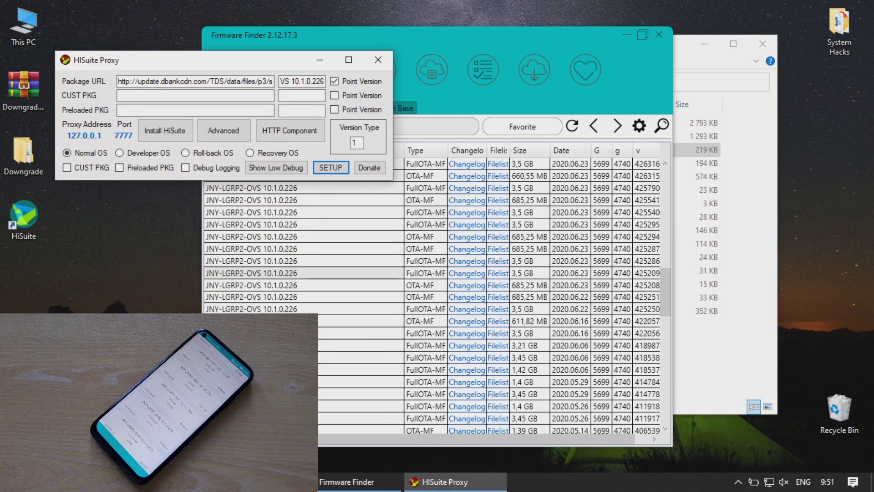
# Close Firmware Finder and launch HiSuite from the desktop.
pyautogui.hotkey('alt', 'Tab')
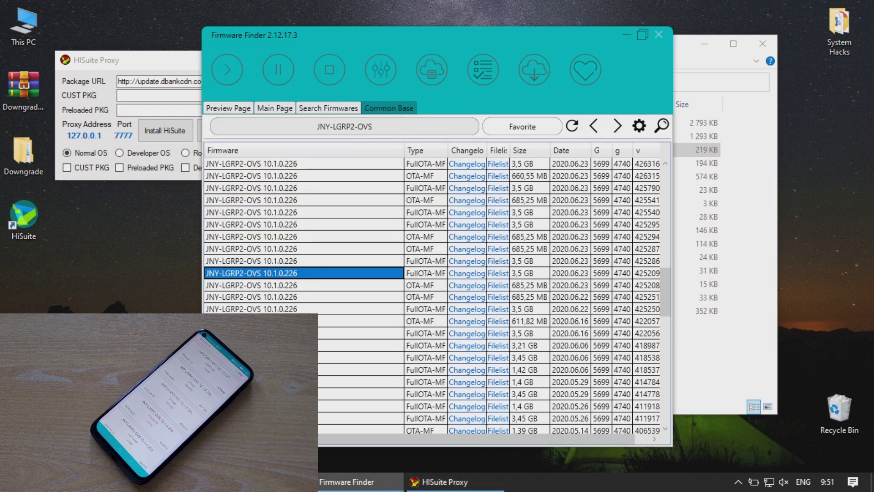
pyautogui.hotkey('alt', 'F4')
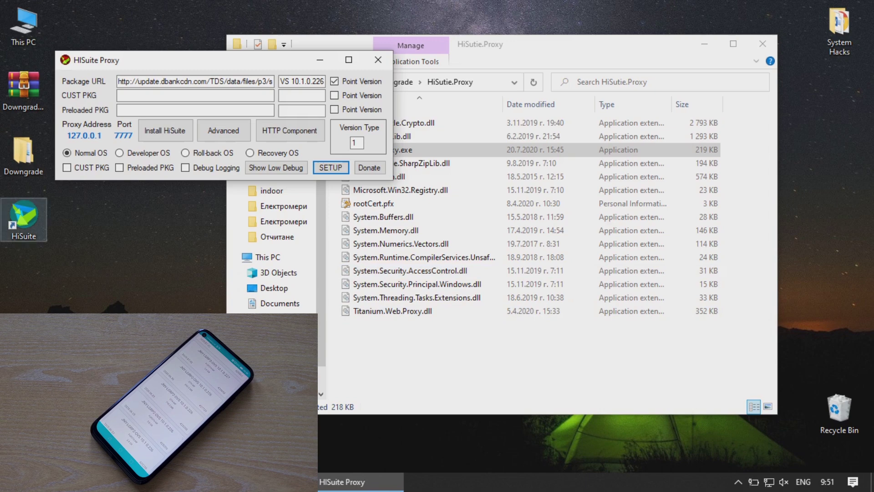
pyautogui.doubleClick(24, 219)
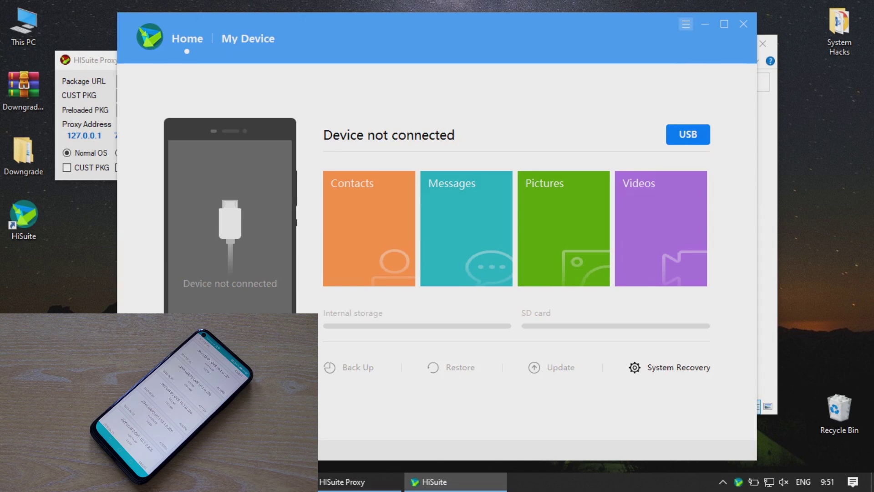
# Check the custom proxy address and port in HiSuite's general settings, and confirm the settings.
pyautogui.click(686, 24)
pyautogui.click(738, 41)
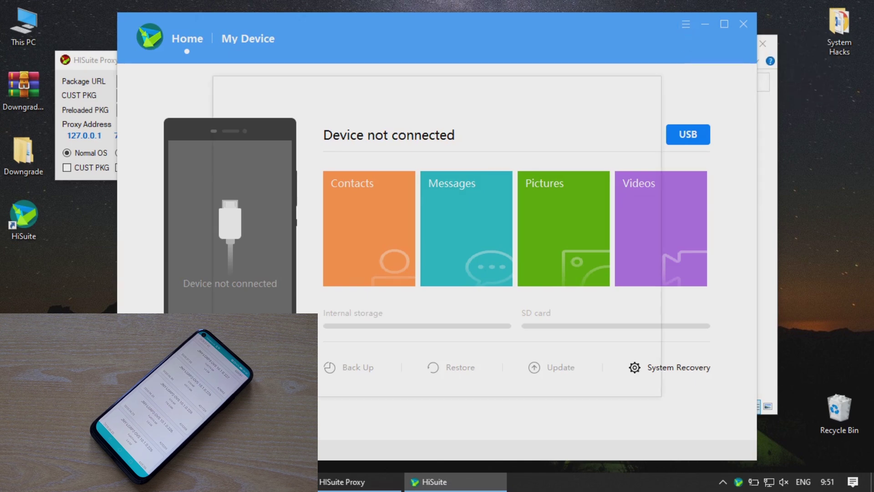
pyautogui.scroll(-3, 492, 232)
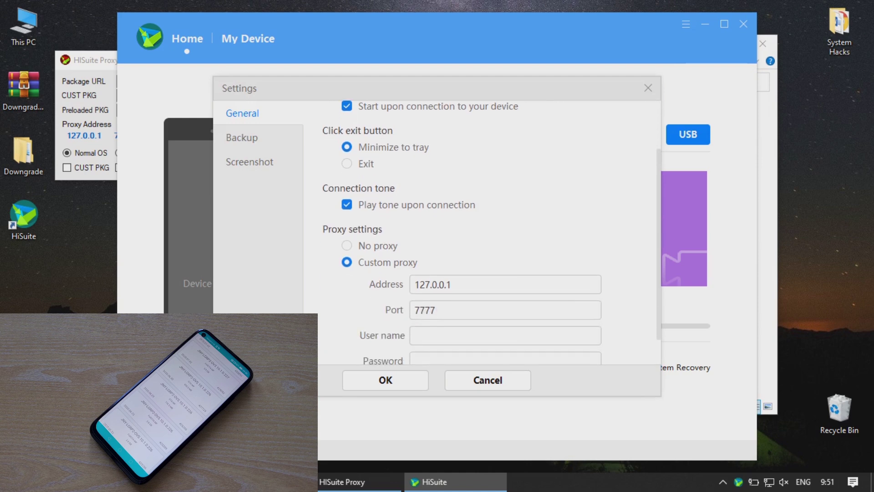
pyautogui.click(385, 380)
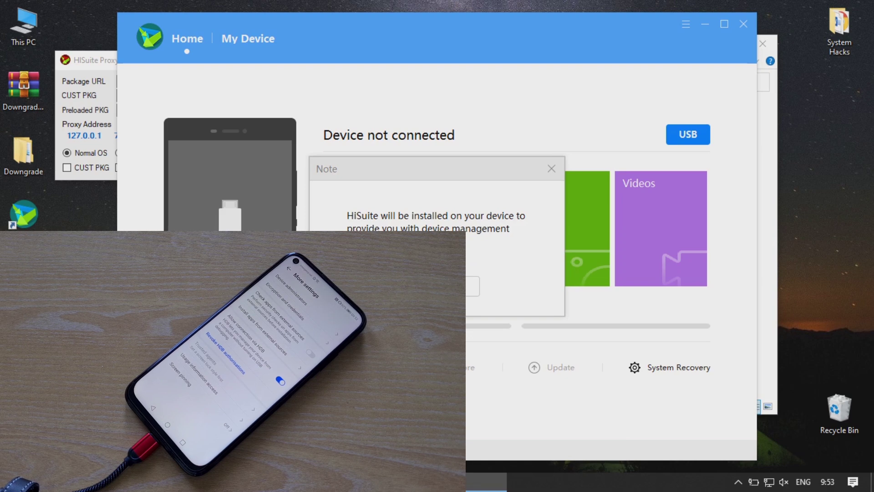
# Accept installing HiSuite on the connected phone and enter the 8-digit verification code shown on the phone.
pyautogui.press('Return')
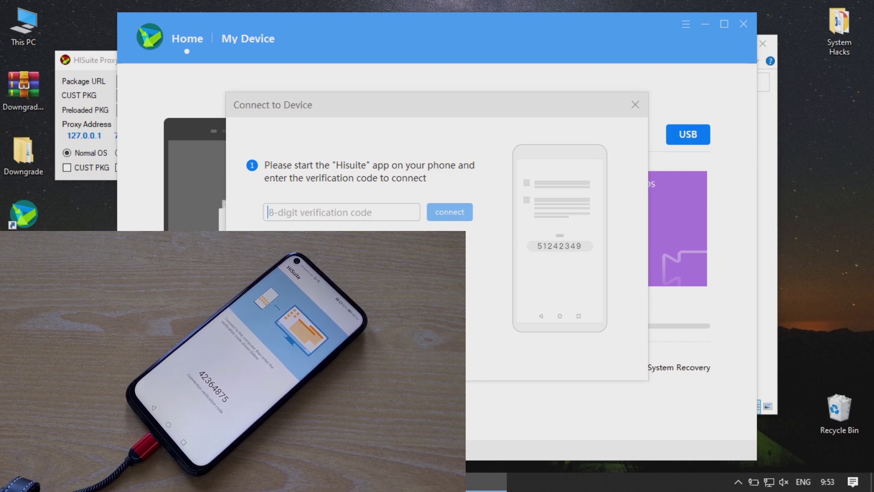
pyautogui.write('42')
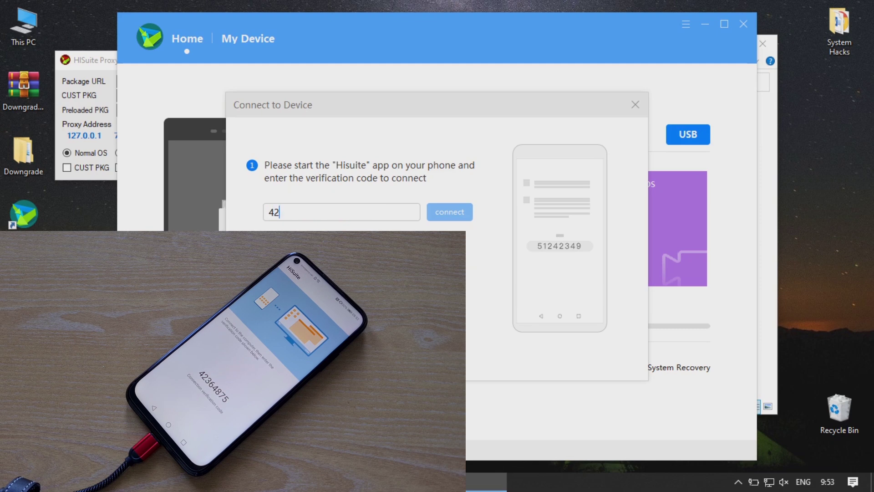
pyautogui.write('3')
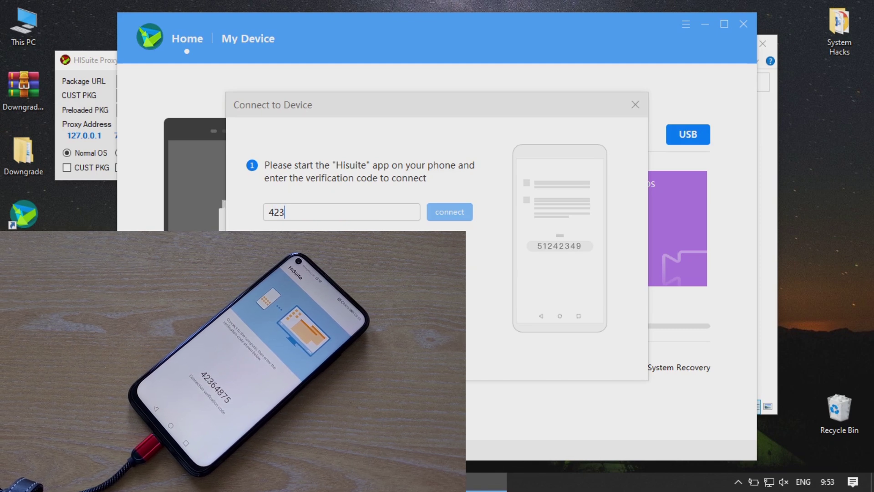